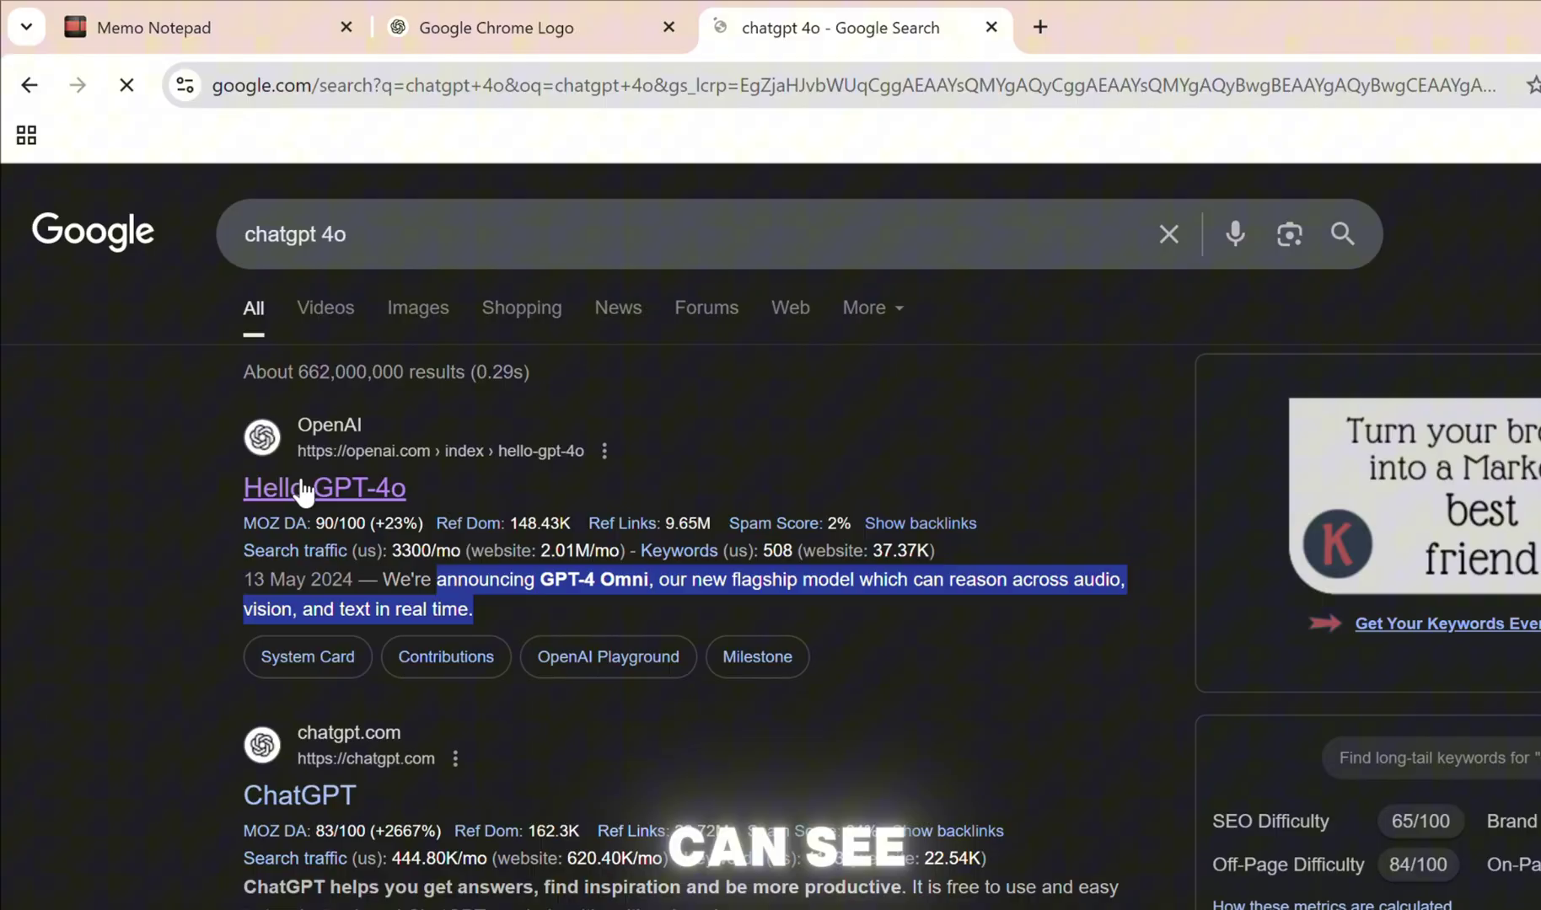
Step: Open the Hello GPT-4o article and submit 'what is chatgpt 4o' with its link to ChatGPT
{"action": "left_click", "coordinate": [310, 501]}
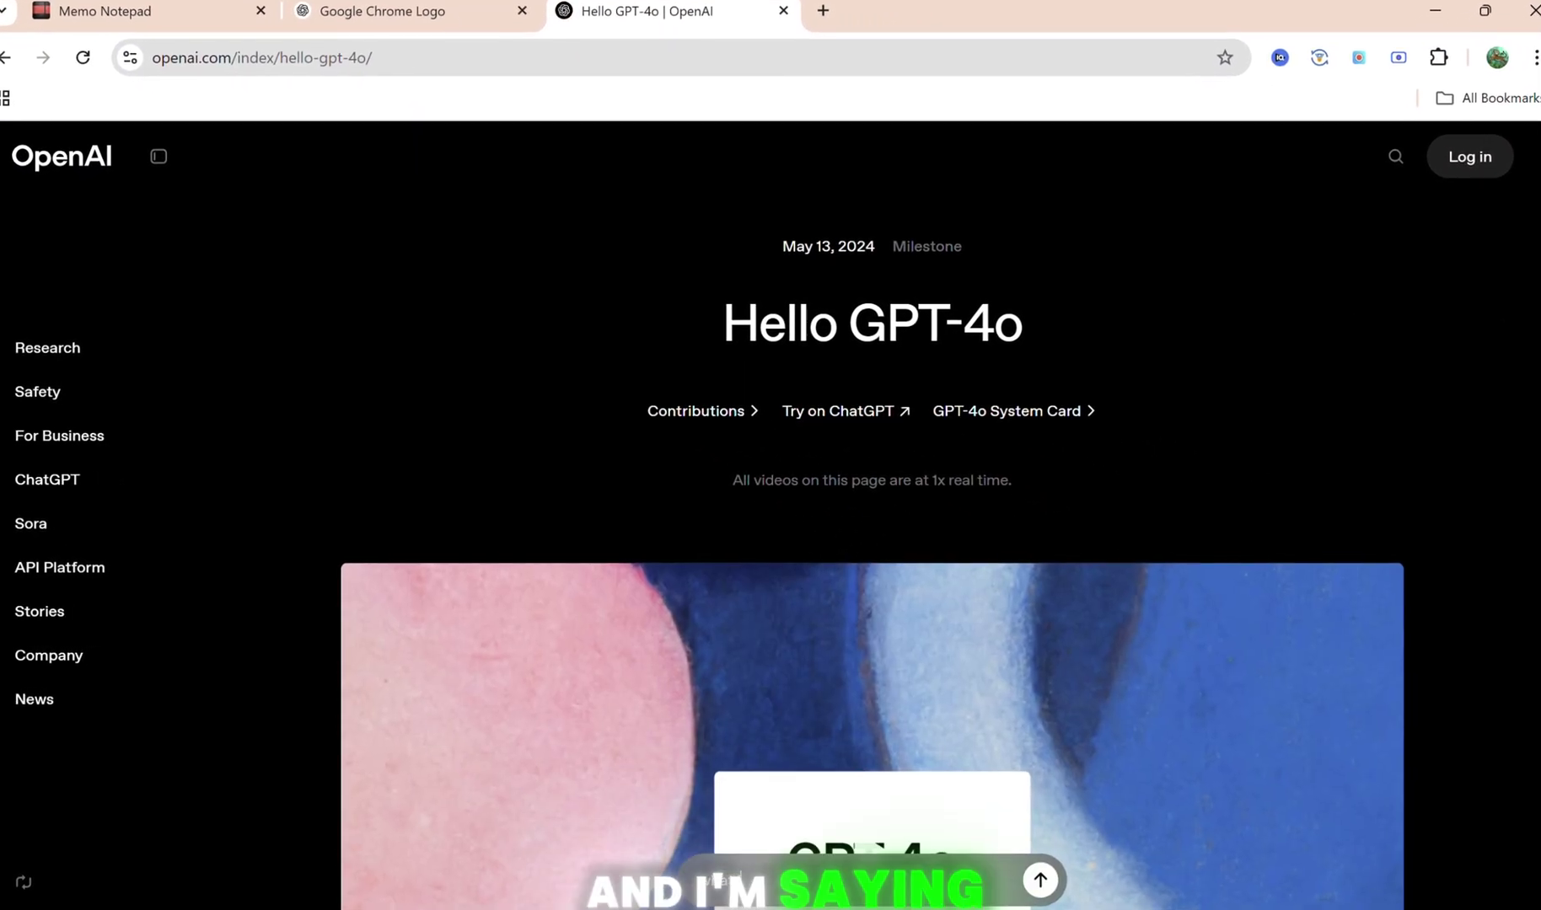
{"action": "type", "text": "o"}
{"action": "key", "text": "Return"}
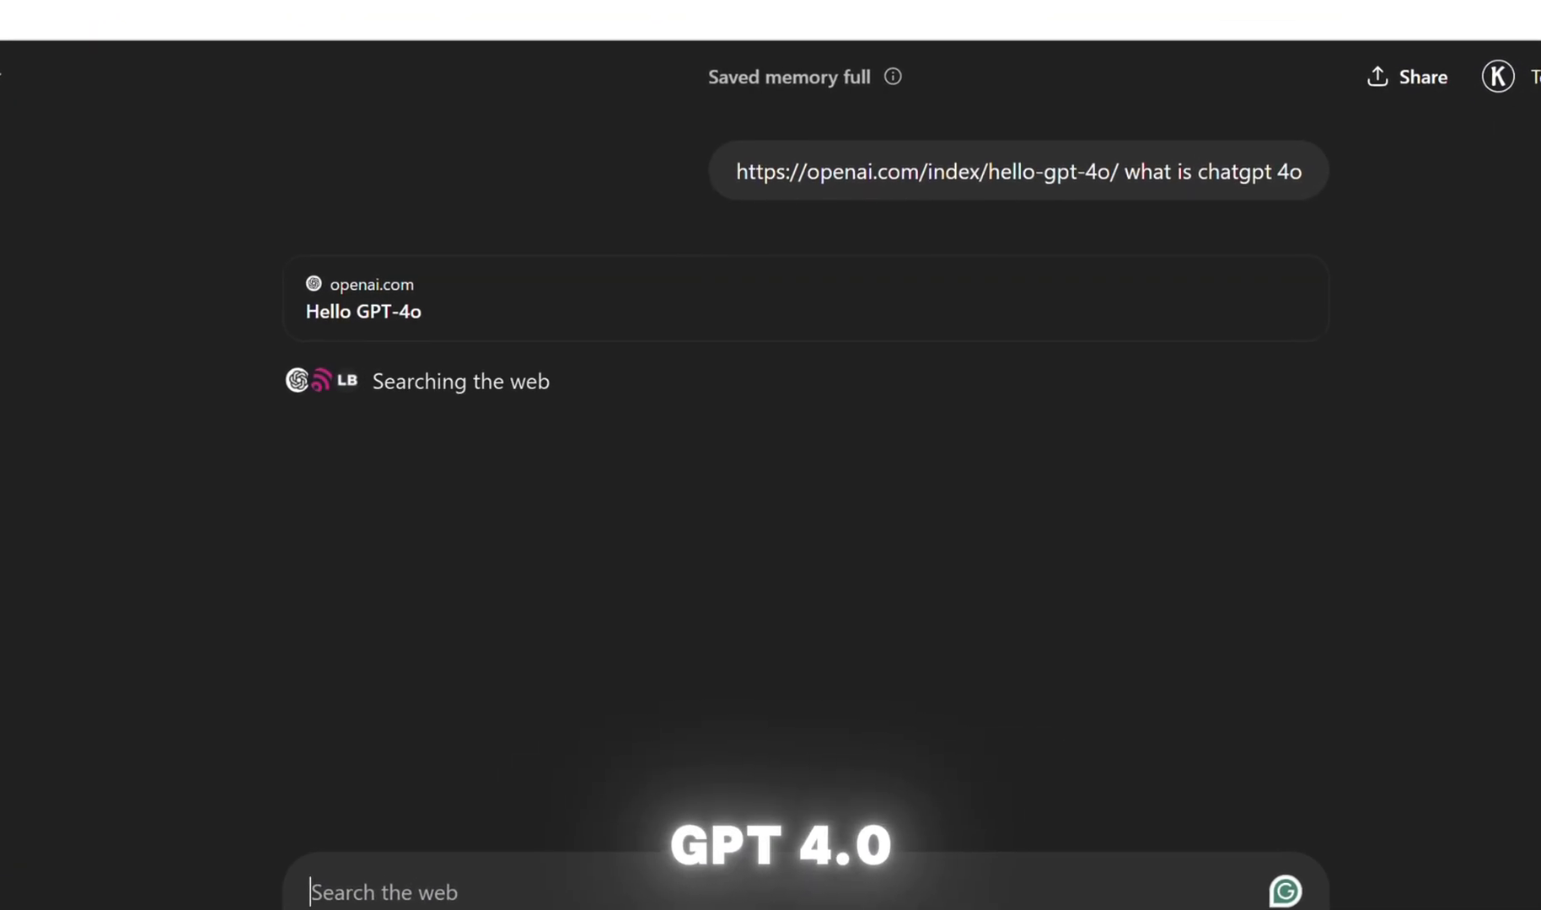
Step: Search 'hugging free spaces chatgpt' in a new tab and open Chat-with-GPT4.1-mini
{"action": "left_click", "coordinate": [1379, 21]}
{"action": "type", "text": "hugging "}
{"action": "type", "text": "free"}
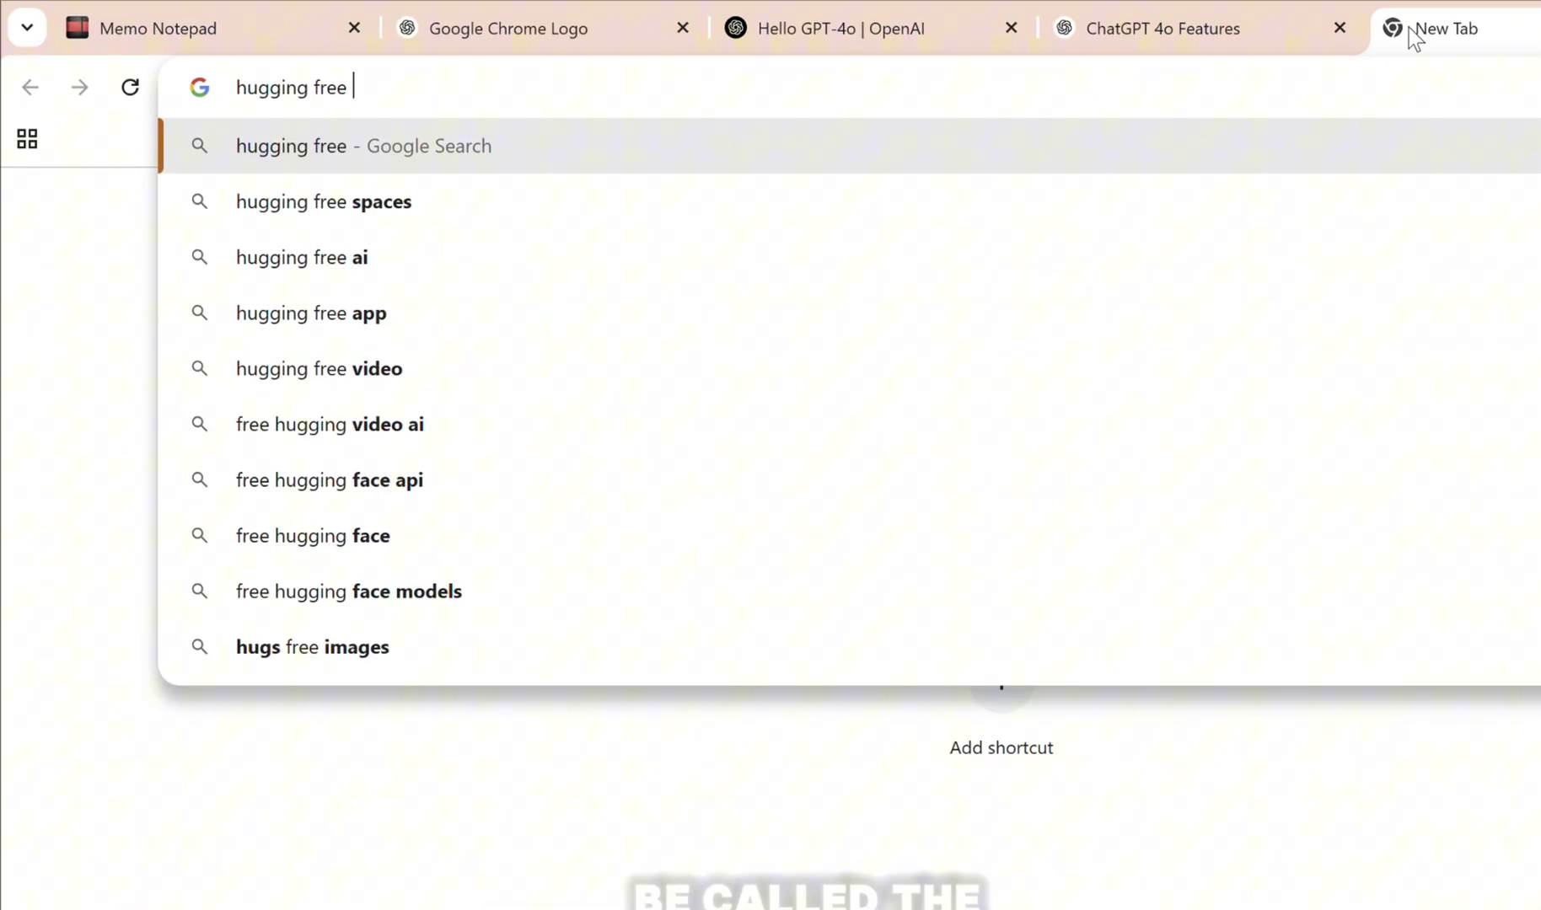
{"action": "type", "text": "spaces chatgpt"}
{"action": "key", "text": "Return"}
{"action": "scroll", "coordinate": [298, 432], "scroll_direction": "down", "scroll_amount": 5}
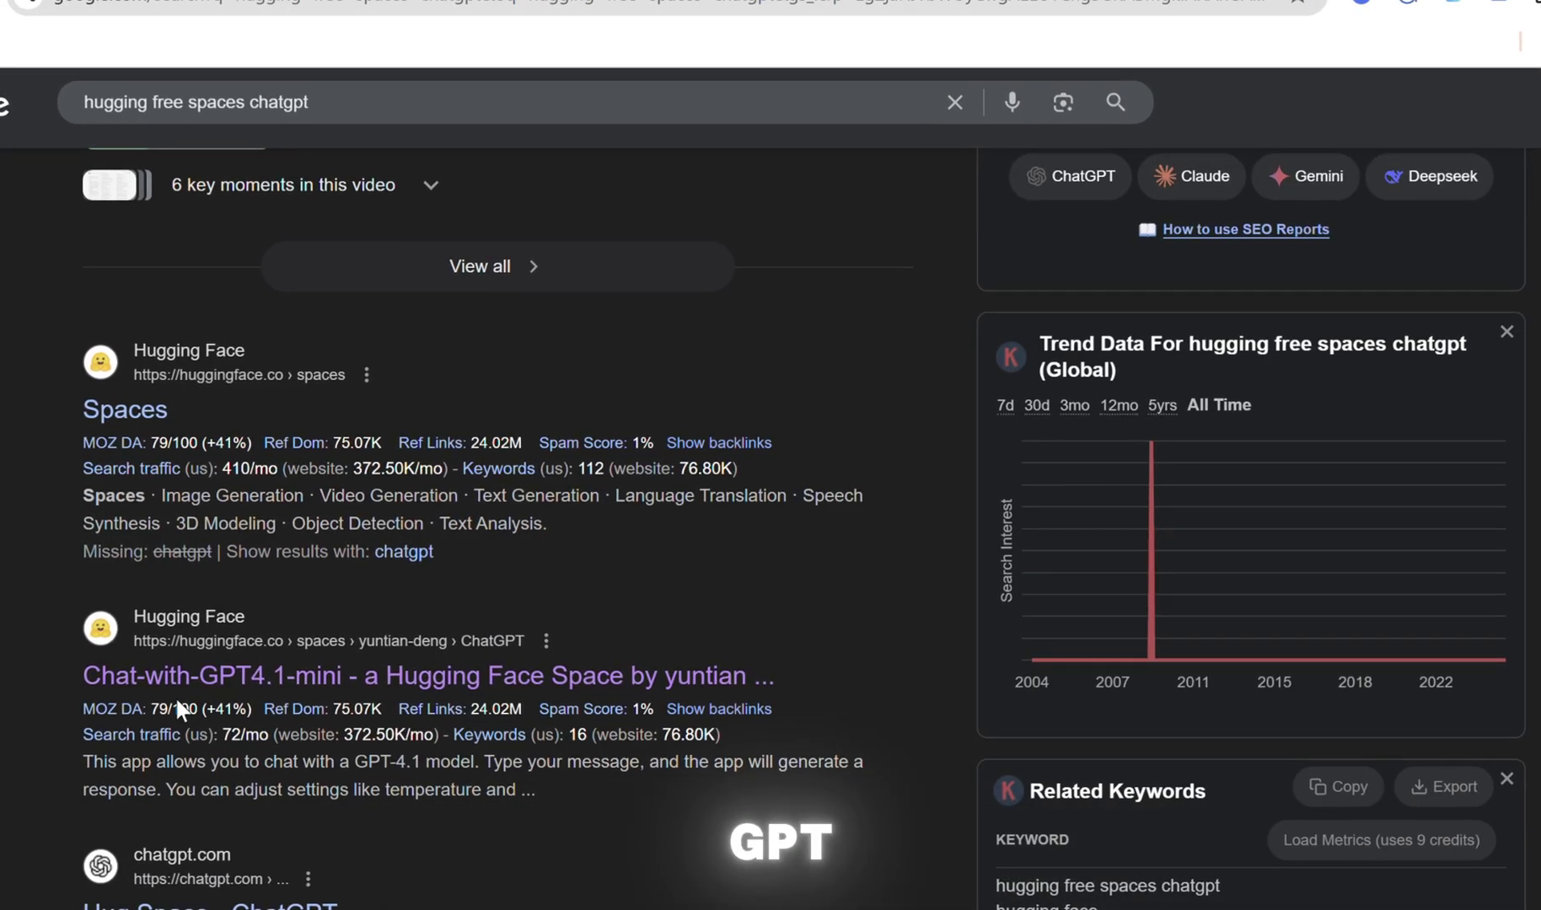
{"action": "left_click", "coordinate": [193, 677]}
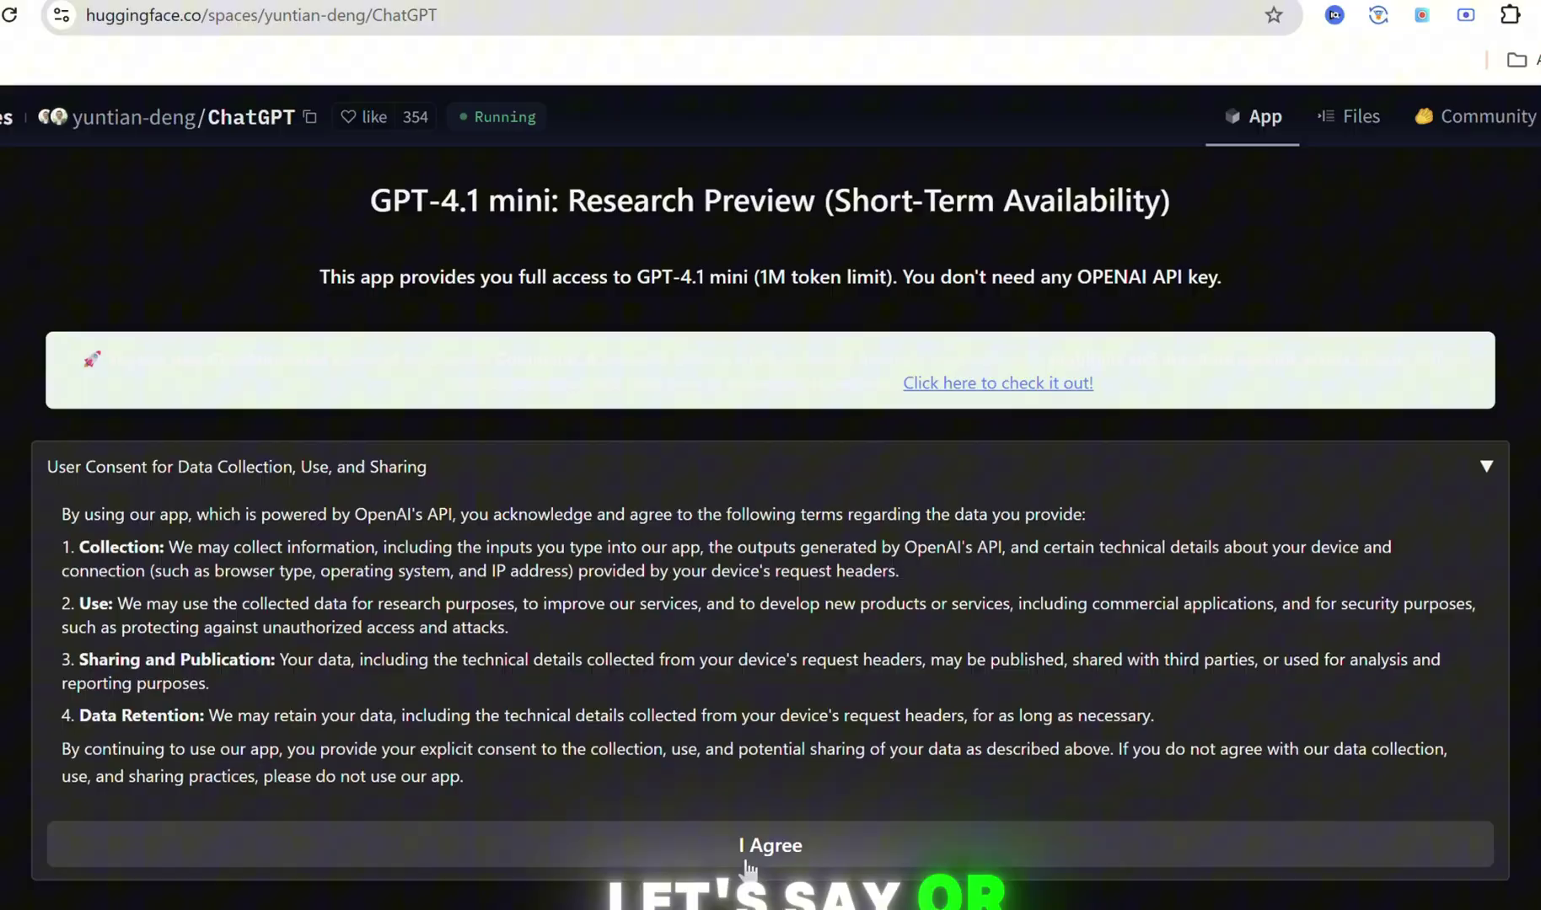
Step: Accept the data-collection consent and send a first message to the GPT-4.1 mini chatbot
{"action": "mouse_move", "coordinate": [319, 276]}
{"action": "left_mouse_down"}
{"action": "mouse_move", "coordinate": [1081, 277]}
{"action": "mouse_move", "coordinate": [1249, 298]}
{"action": "left_mouse_up"}
{"action": "left_click", "coordinate": [741, 835]}
{"action": "left_click", "coordinate": [873, 233]}
{"action": "scroll", "coordinate": [542, 699], "scroll_direction": "down", "scroll_amount": 2}
{"action": "scroll", "coordinate": [496, 673], "scroll_direction": "down", "scroll_amount": 1}
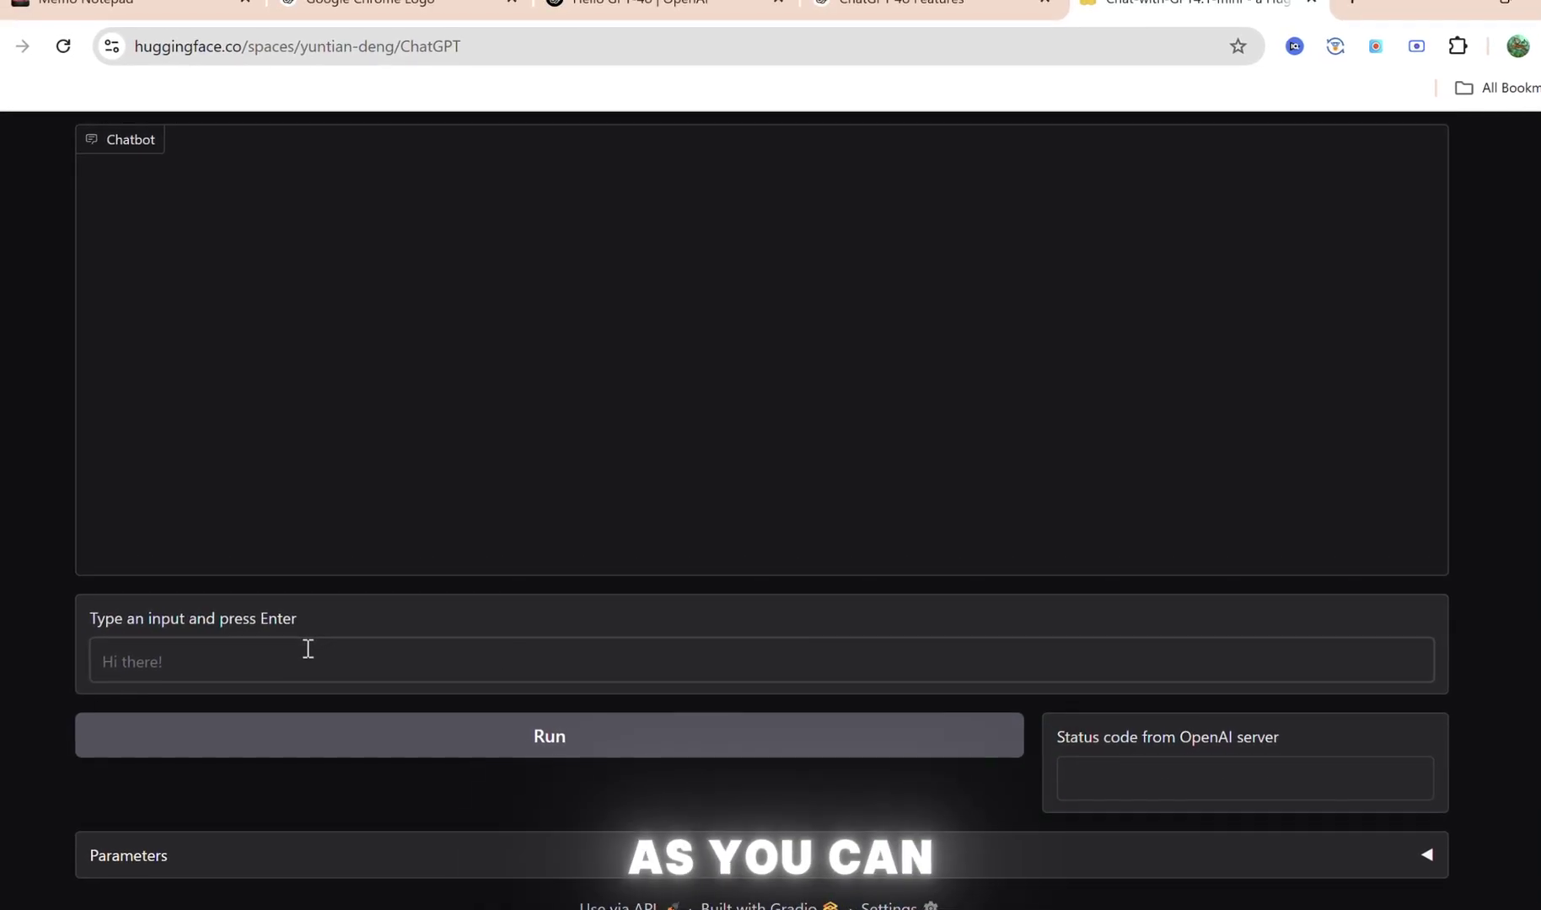
{"action": "type", "text": "azy"}
{"action": "key", "text": "Return"}
{"action": "scroll", "coordinate": [892, 485], "scroll_direction": "up", "scroll_amount": 2}
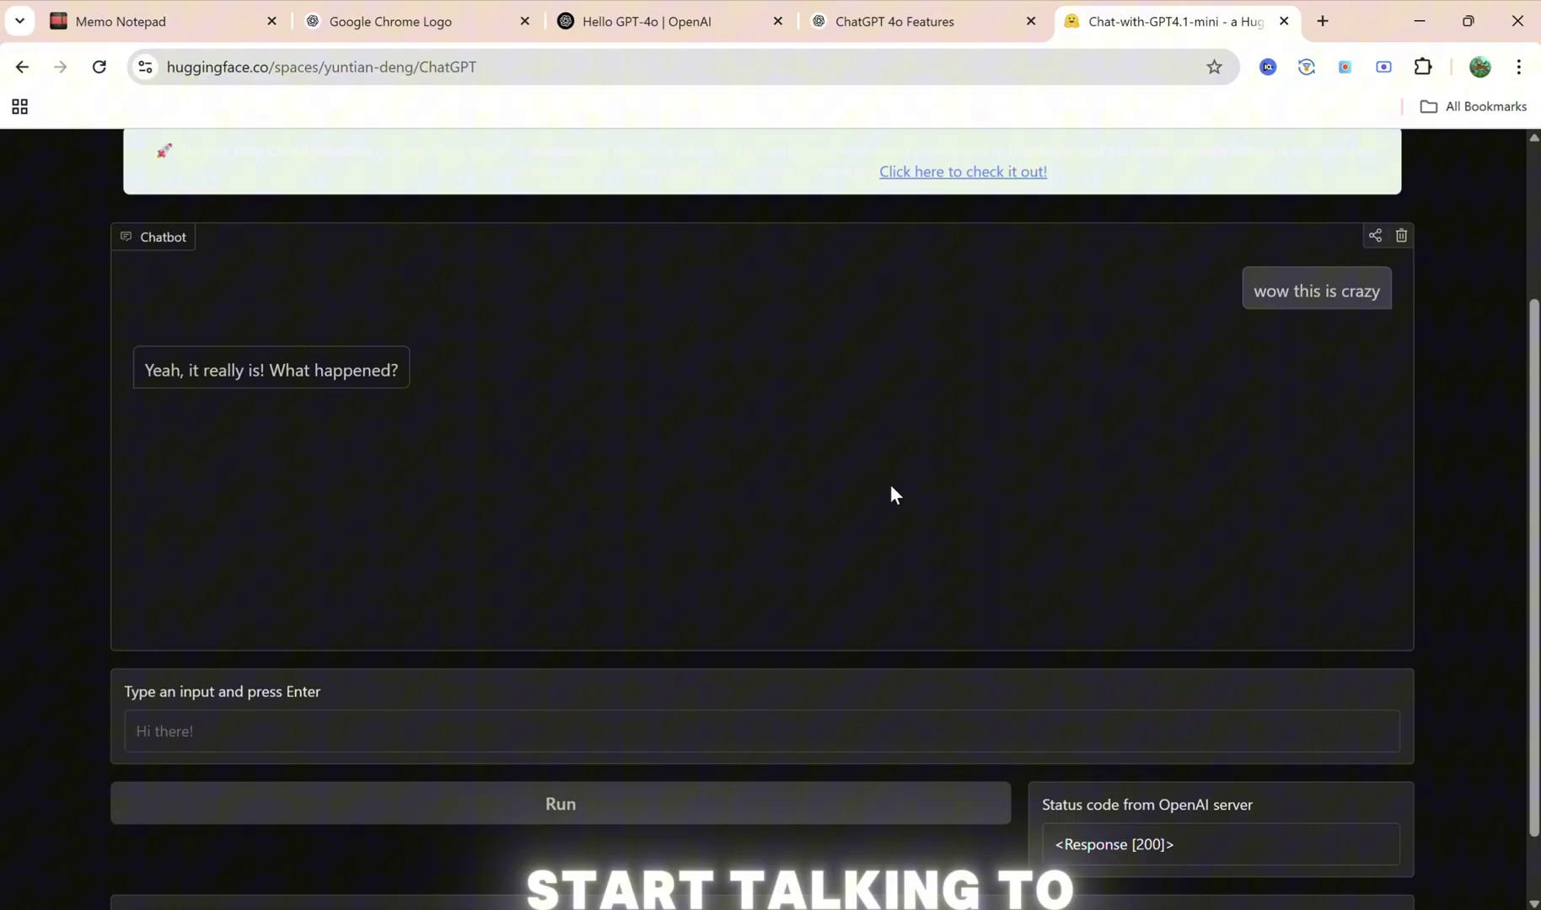
Step: Search Google for 'chatgpt student pack' and open the 'Student - ChatGPT' GPT
{"action": "left_click", "coordinate": [1089, 71]}
{"action": "type", "text": "chatgpt studen"}
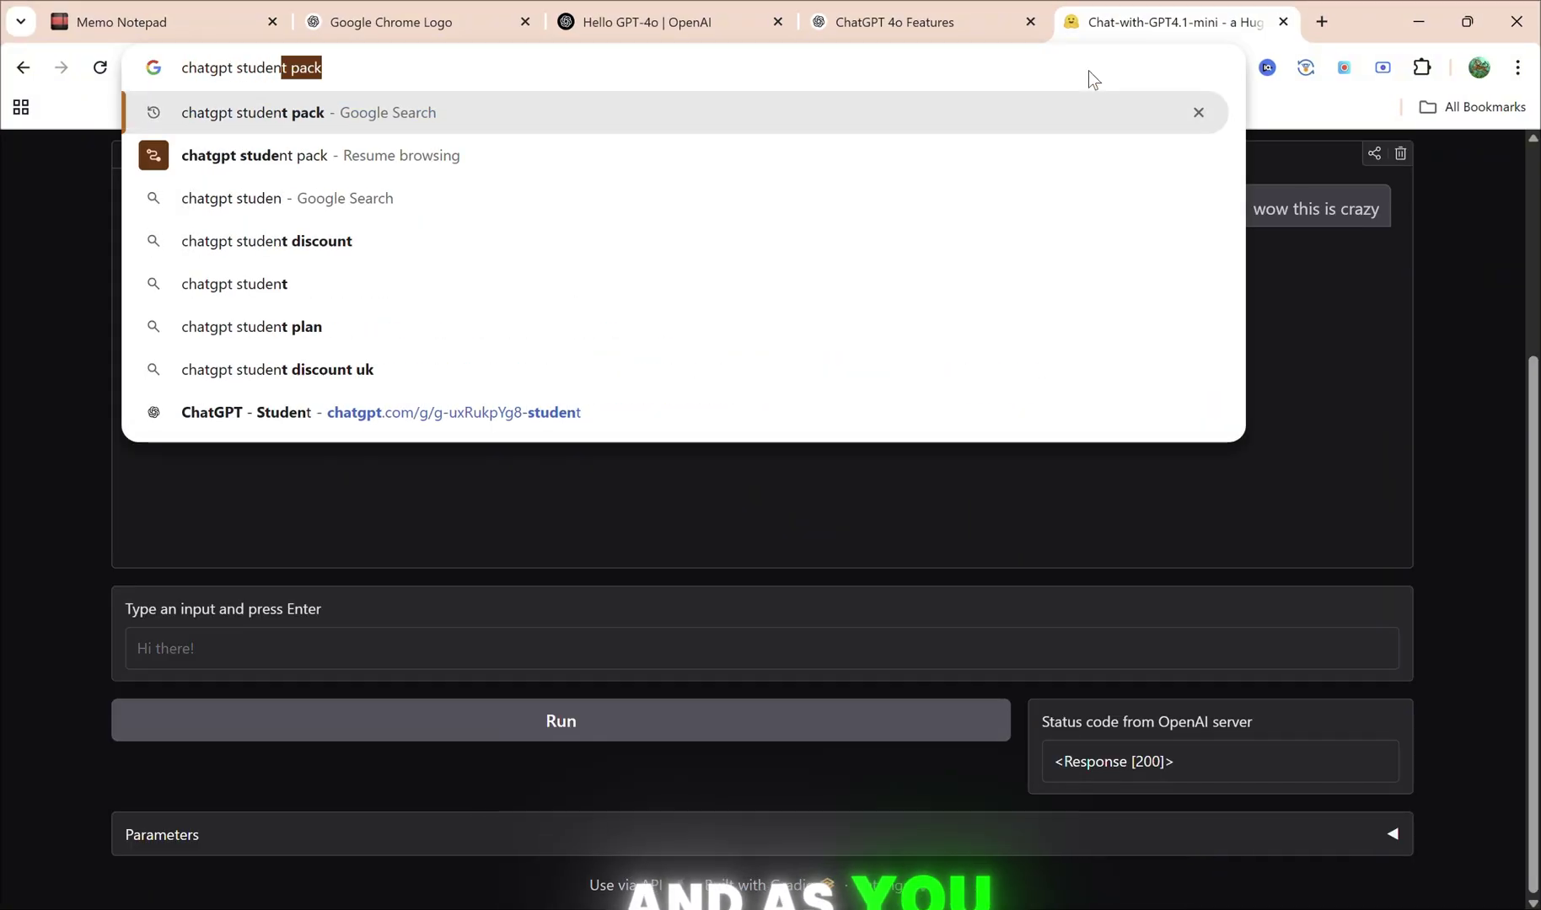
{"action": "type", "text": "t pac"}
{"action": "key", "text": "Return"}
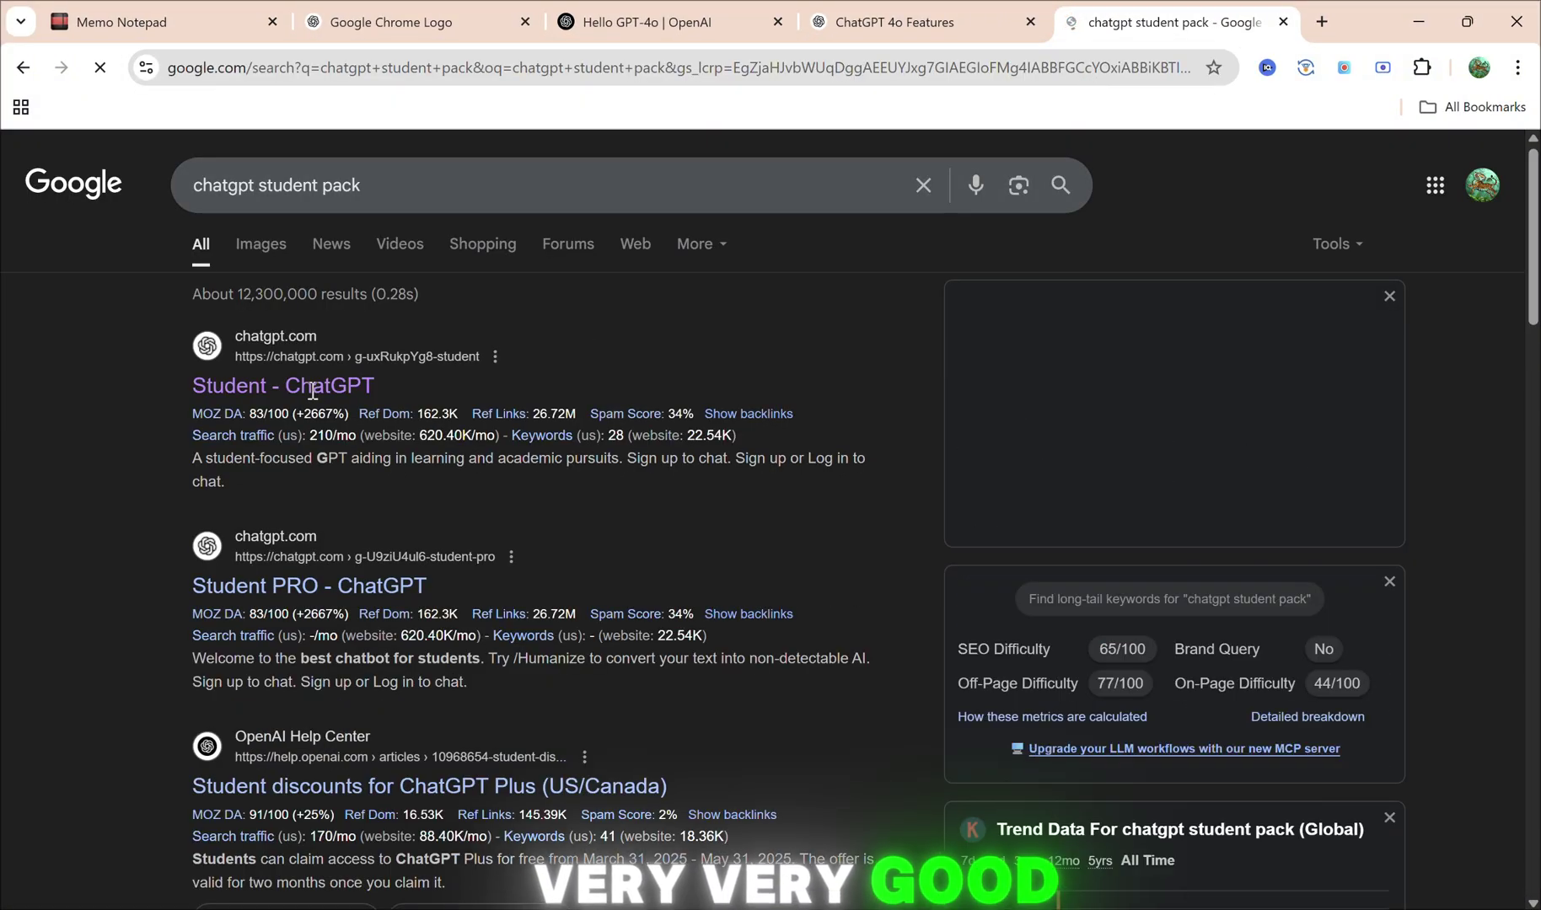
{"action": "left_click", "coordinate": [310, 388]}
{"action": "type", "text": "p"}
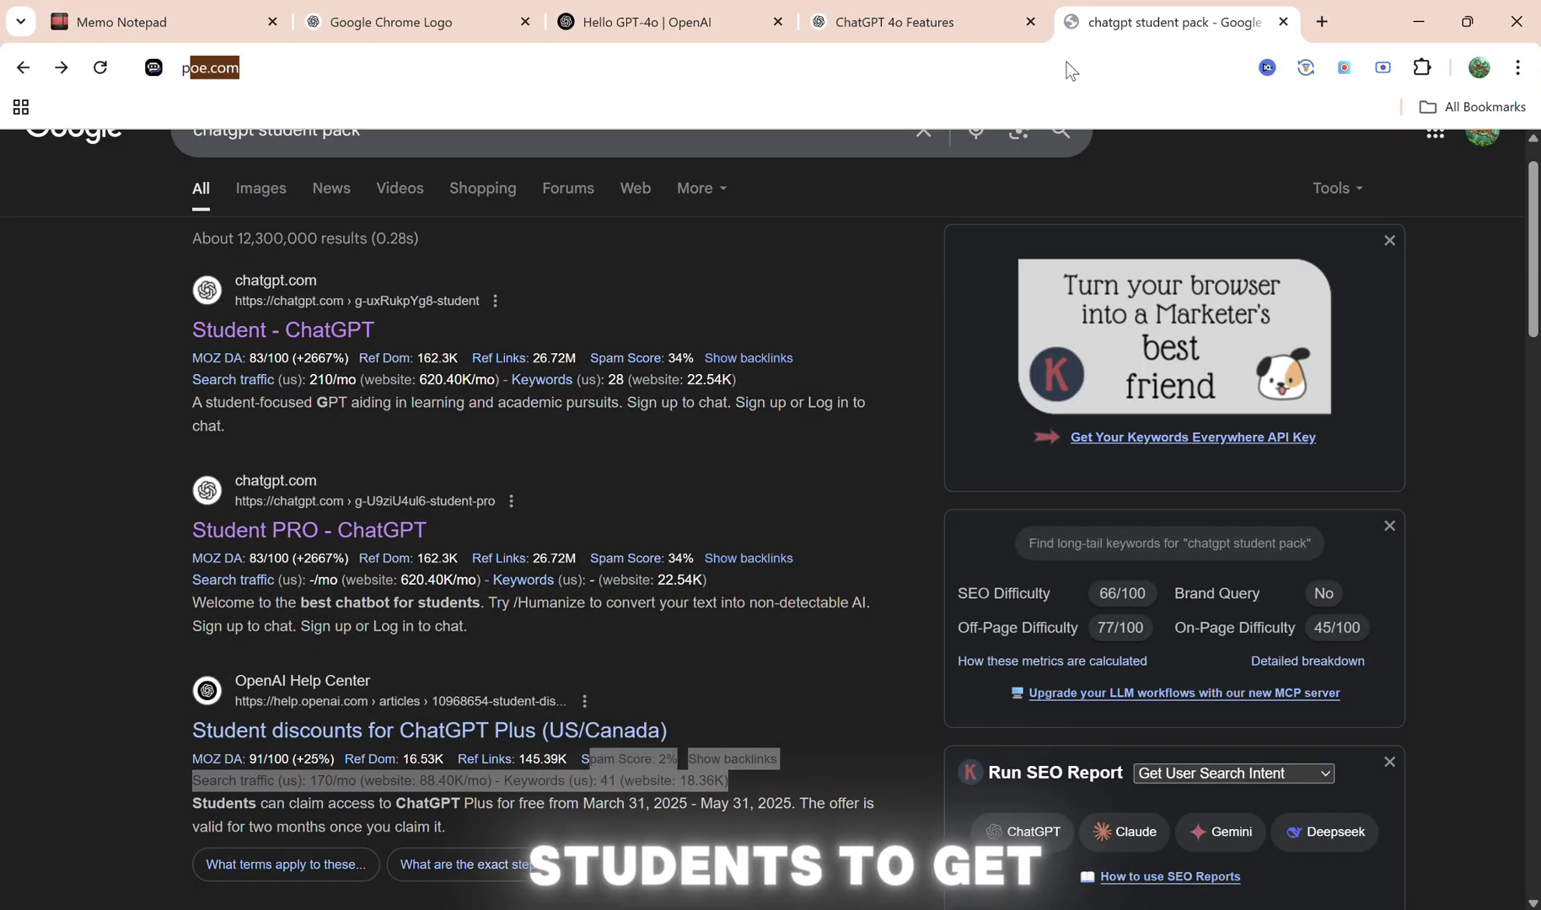
{"action": "type", "text": "oe.com"}
{"action": "key", "text": "Return"}
{"action": "left_click", "coordinate": [774, 584]}
{"action": "left_click", "coordinate": [637, 581]}
{"action": "left_click", "coordinate": [792, 582]}
{"action": "left_click", "coordinate": [924, 581]}
{"action": "left_click", "coordinate": [898, 670]}
{"action": "left_click", "coordinate": [942, 577]}
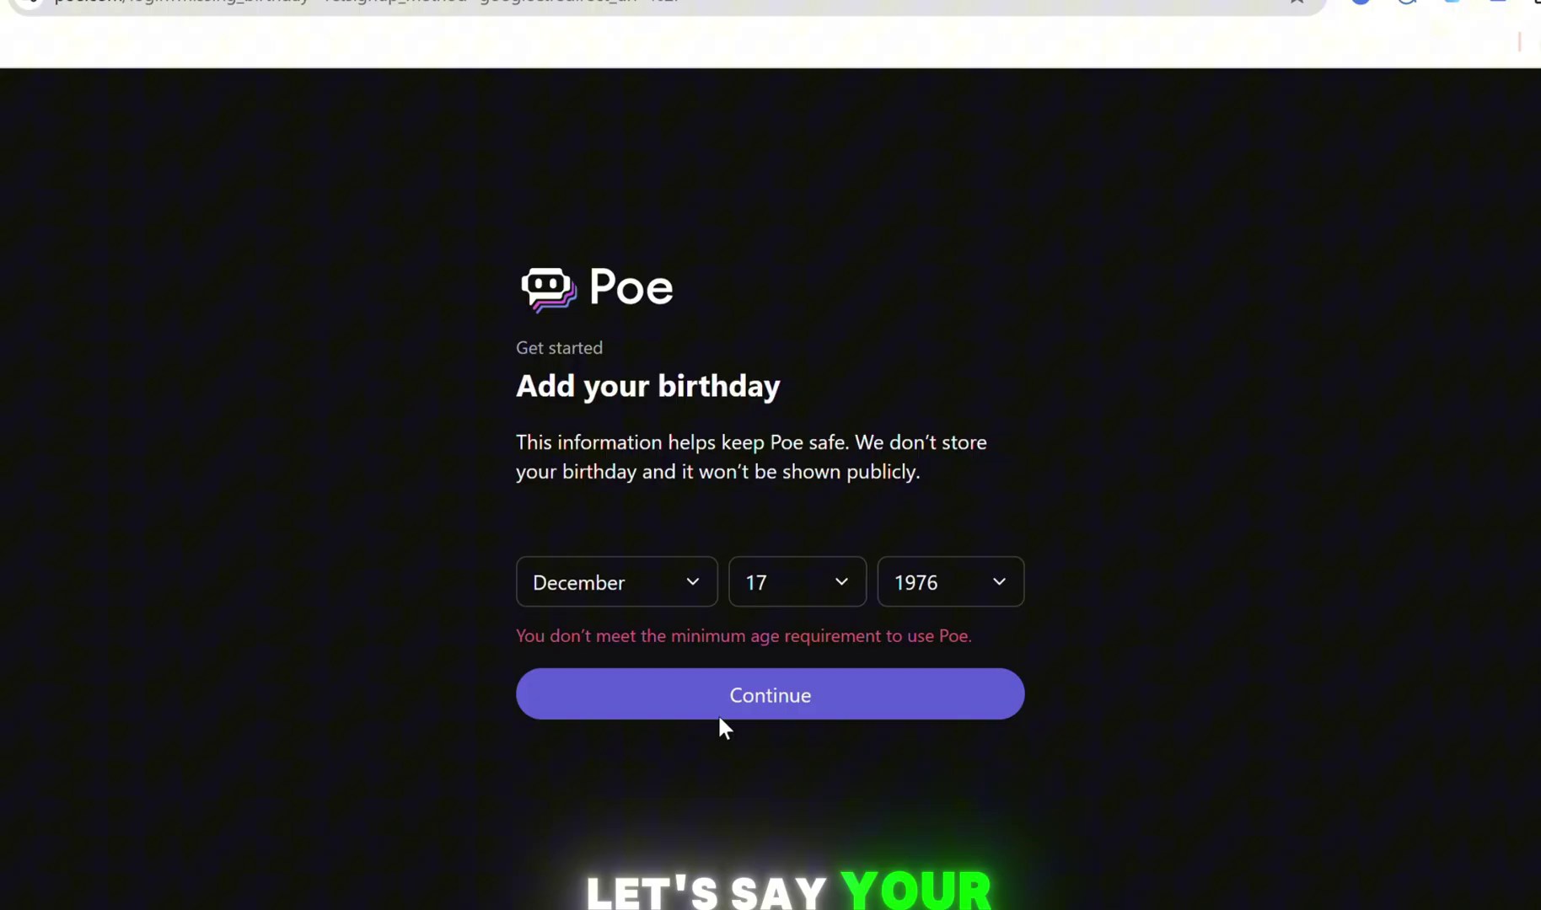
{"action": "left_click", "coordinate": [746, 685]}
{"action": "scroll", "coordinate": [253, 439], "scroll_direction": "down", "scroll_amount": 3}
Step: Start a GPT-4.1 chat and ask 'what is this app?'
{"action": "left_click", "coordinate": [679, 632]}
{"action": "left_click", "coordinate": [826, 388]}
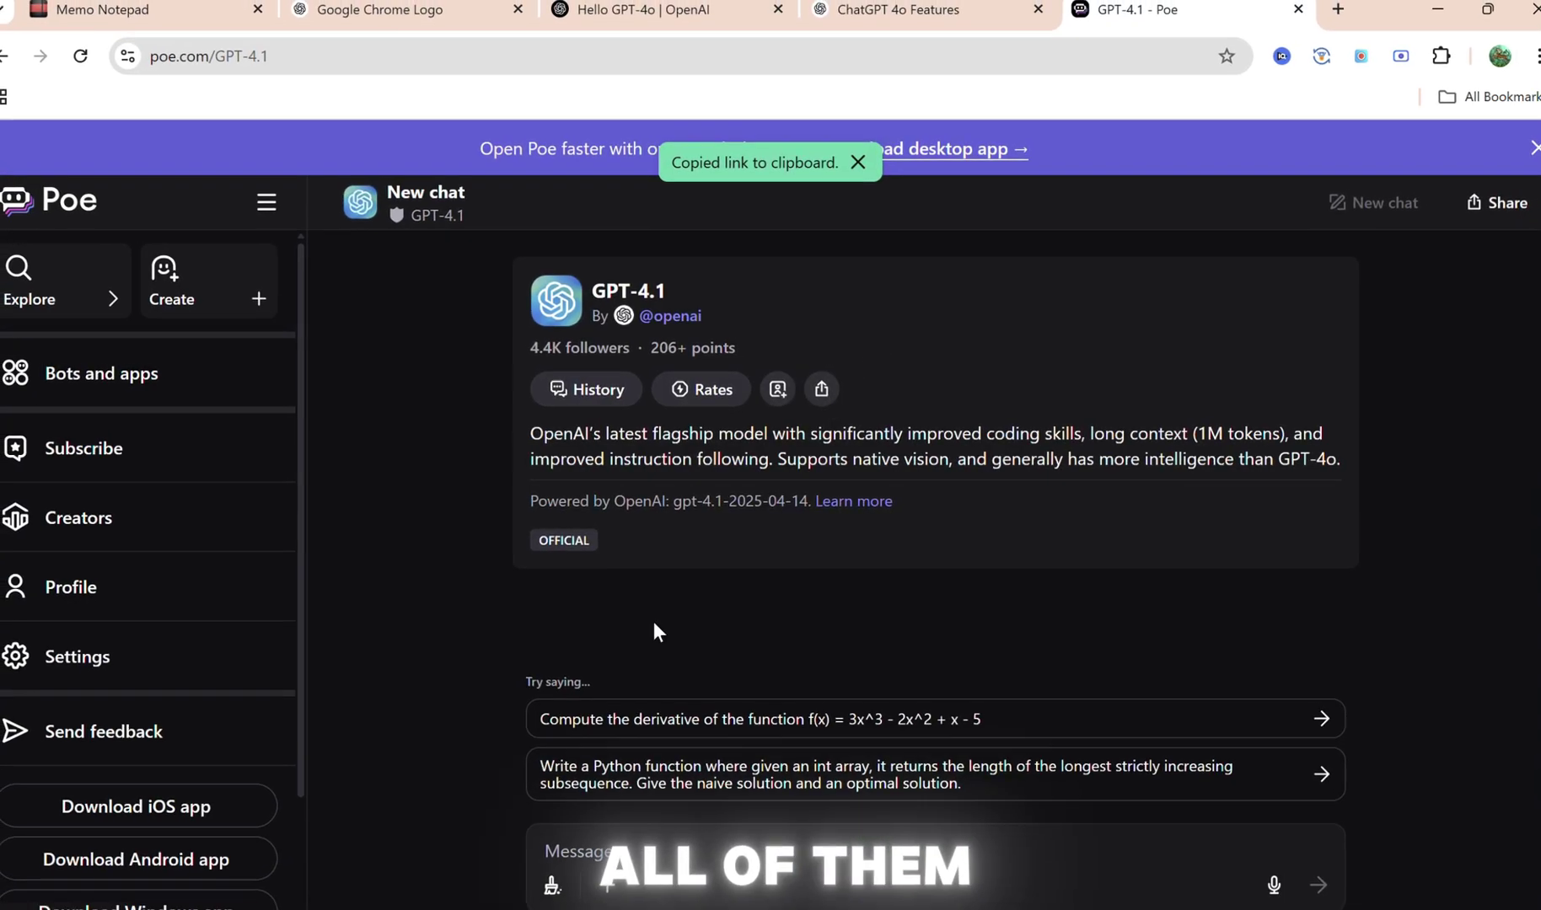
{"action": "left_click", "coordinate": [621, 843]}
{"action": "type", "text": "wh"}
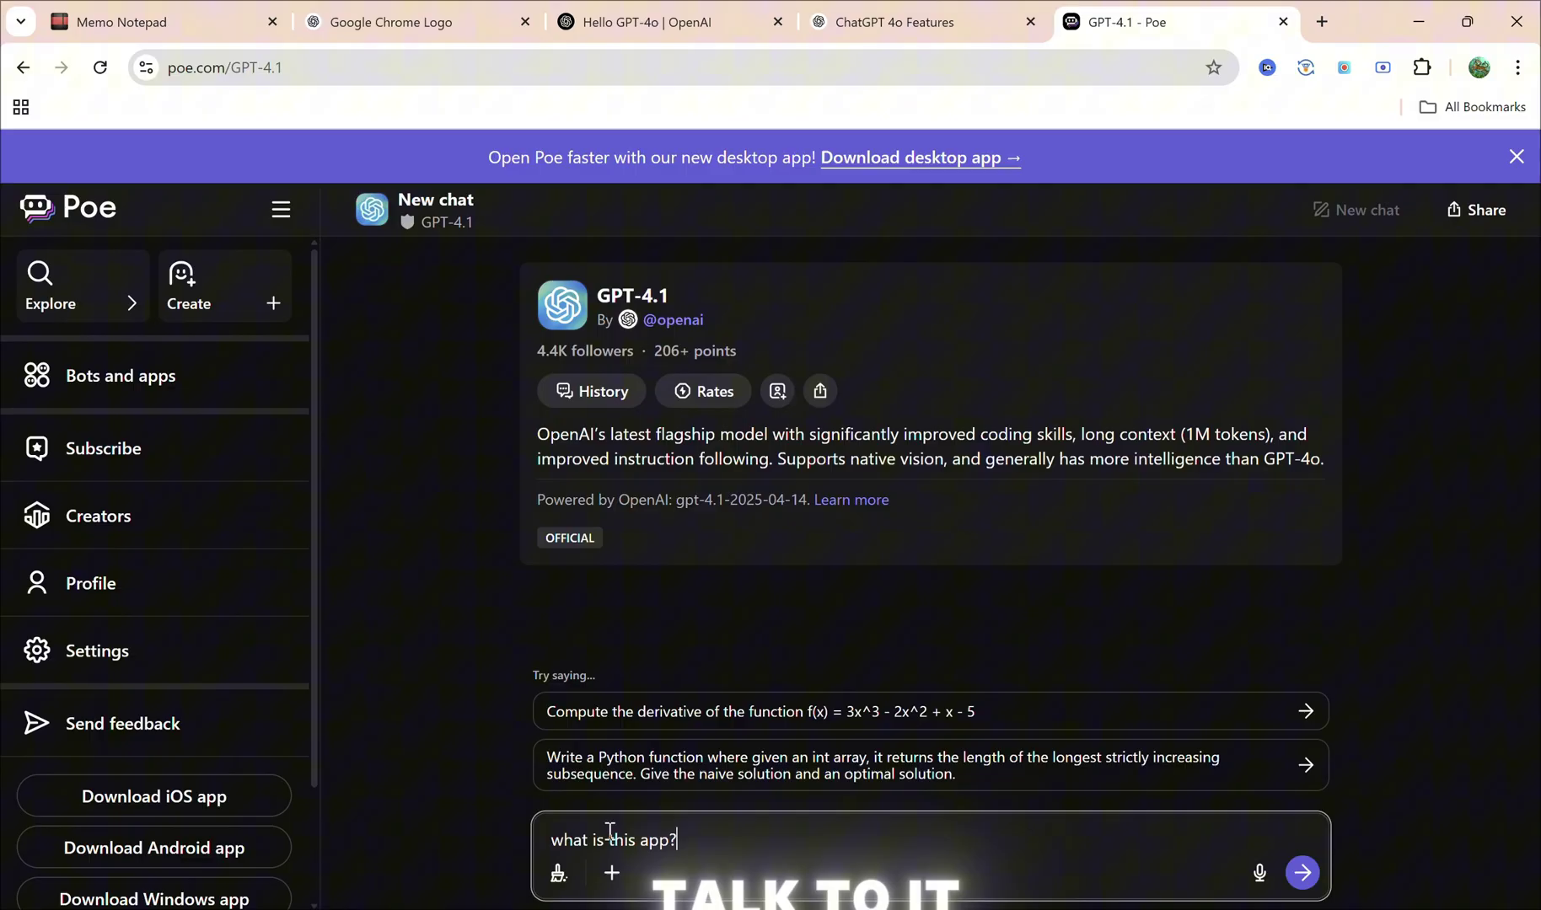
{"action": "key", "text": "Return"}
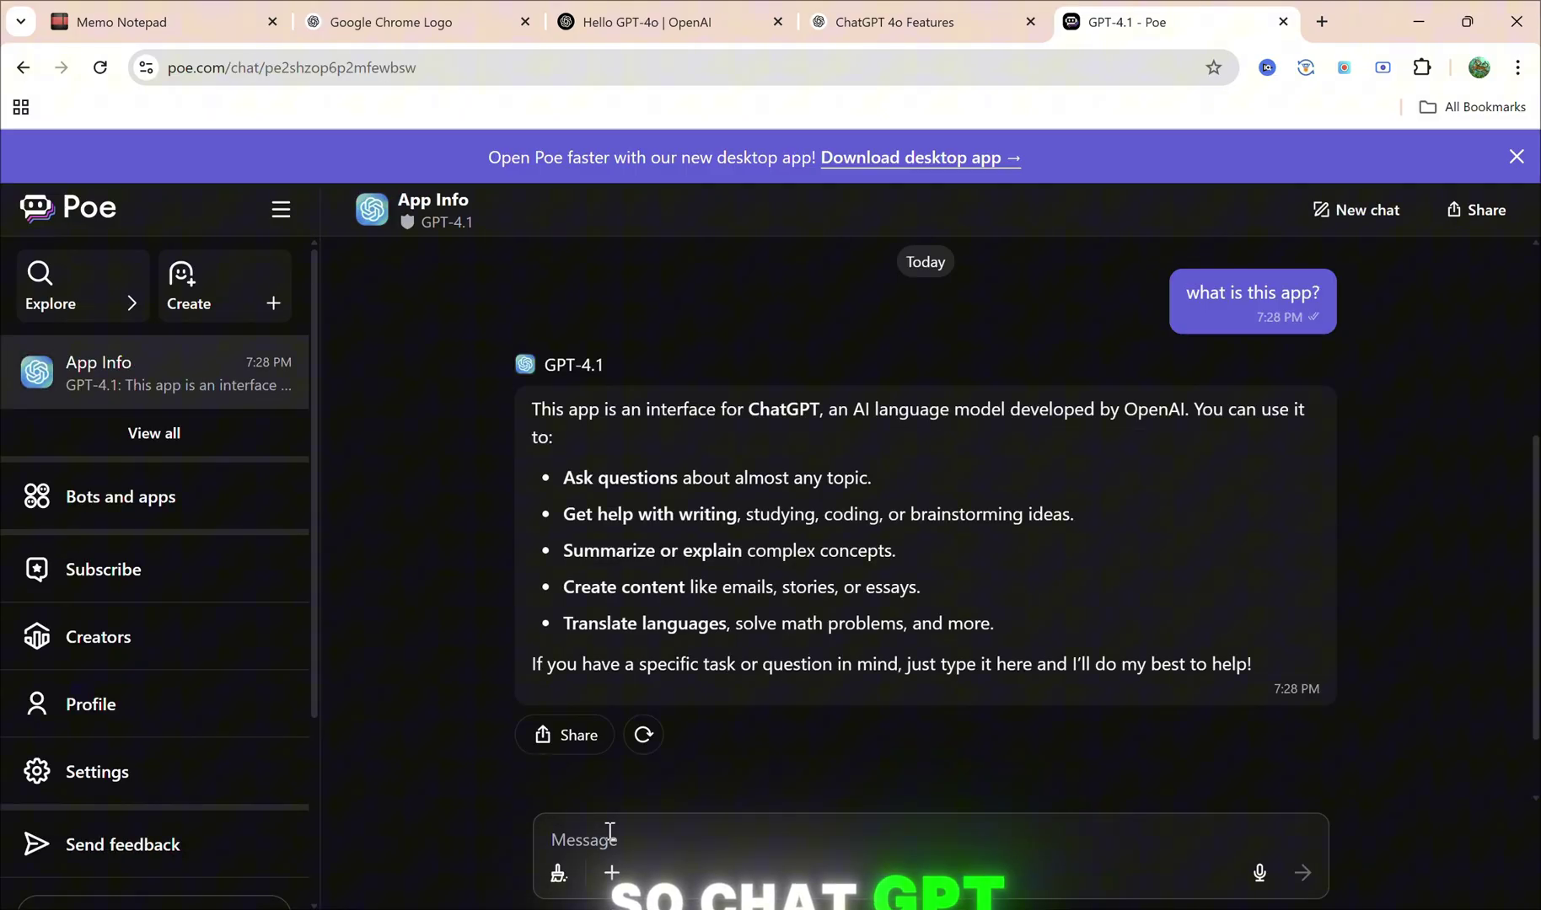
Step: Search for a Microsoft Copilot free trial and open the Microsoft Learn page
{"action": "left_click", "coordinate": [1134, 81]}
{"action": "type", "text": "mic"}
{"action": "type", "text": "rosoft co pilot f"}
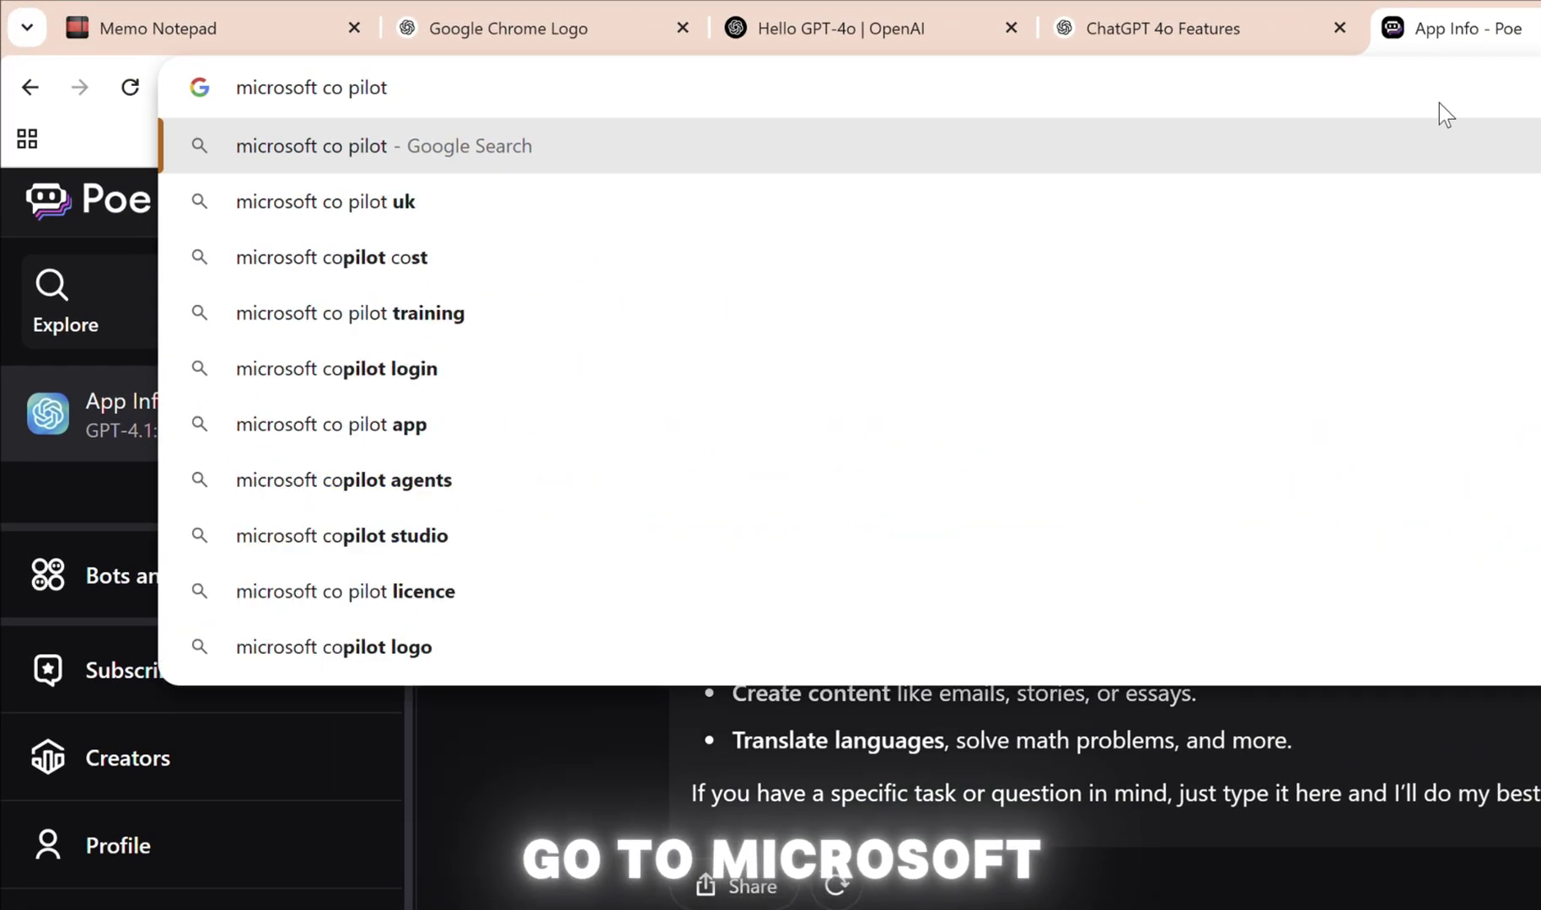
{"action": "type", "text": "ree trial"}
{"action": "key", "text": "Return"}
{"action": "left_click_drag", "start_coordinate": [287, 579], "coordinate": [867, 705]}
{"action": "left_click", "coordinate": [458, 612]}
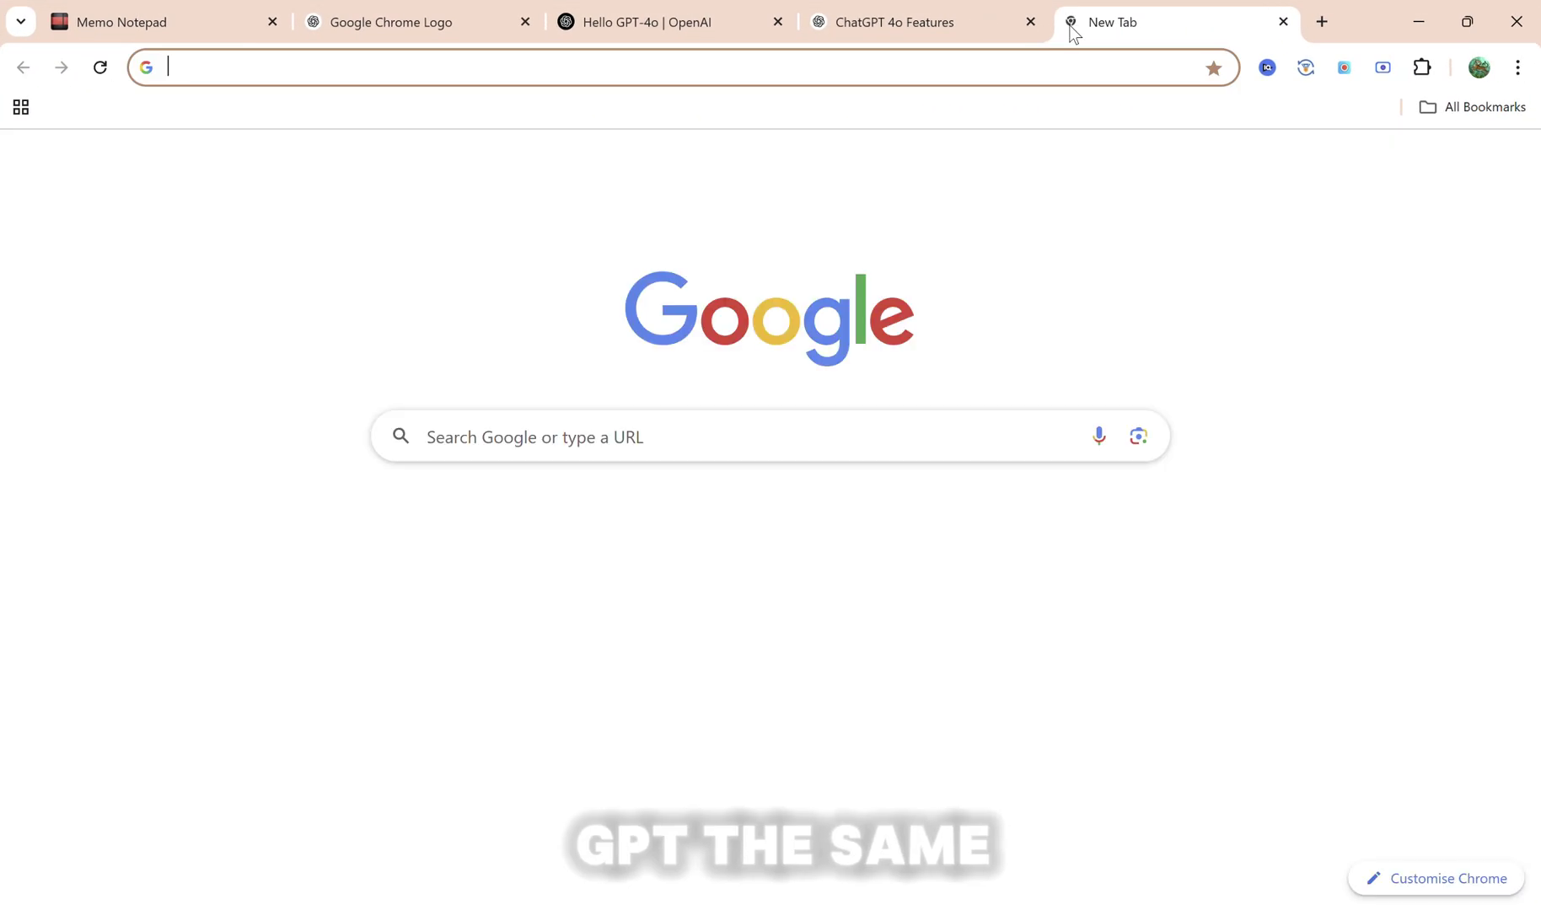
{"action": "type", "text": "chrome web"}
Step: Open the Merlin extension's Chrome Web Store page and close the Copilot window
{"action": "key", "text": "Return"}
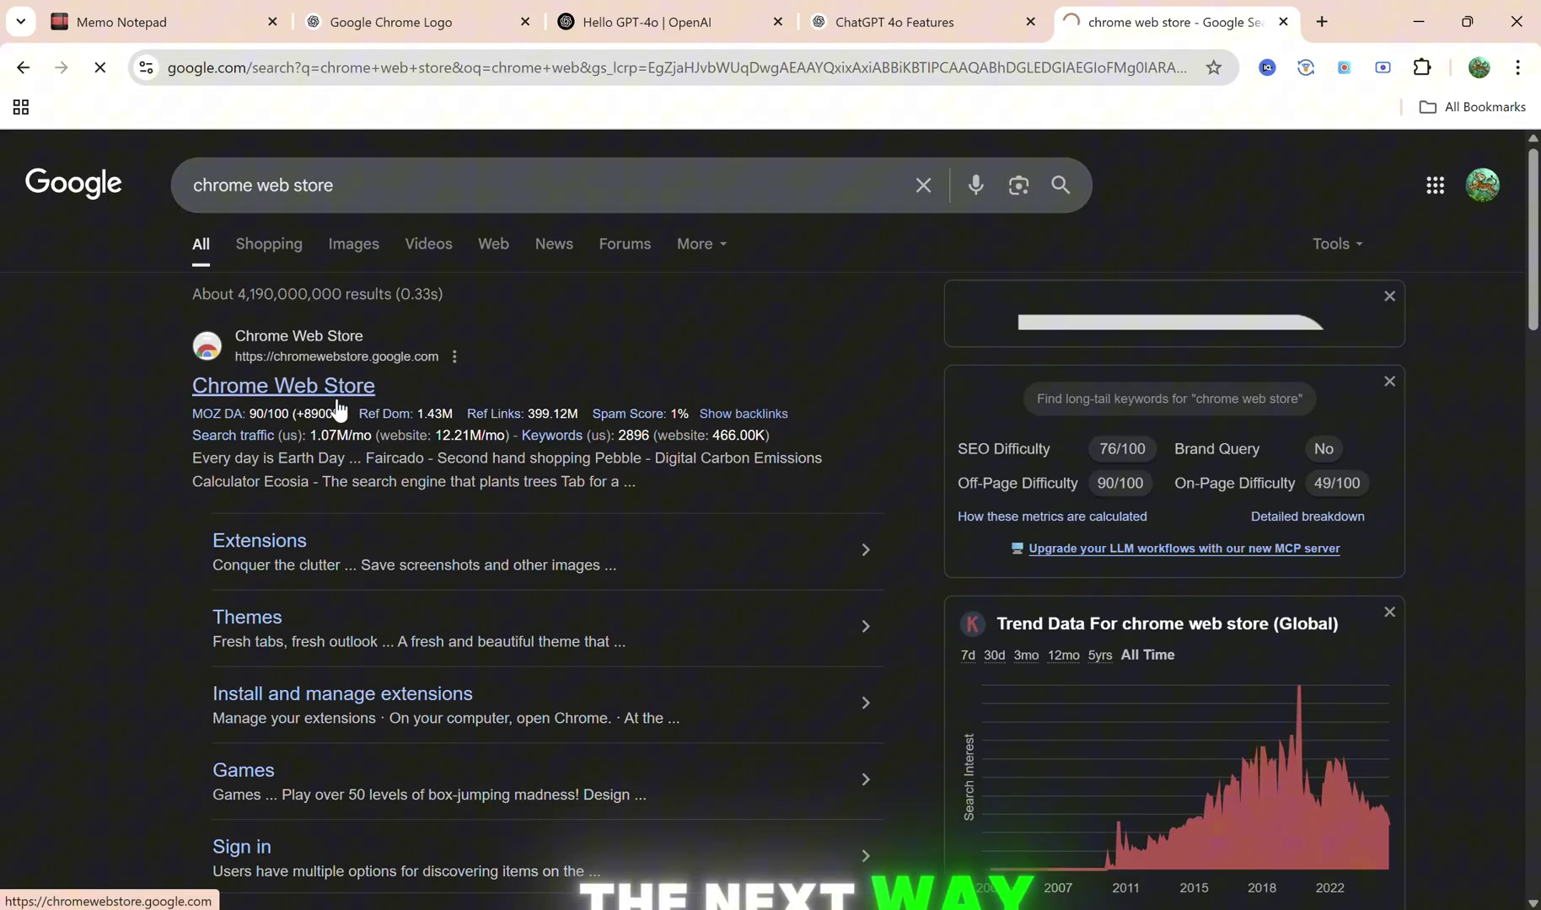
{"action": "left_click", "coordinate": [283, 389]}
{"action": "type", "text": "rlin"}
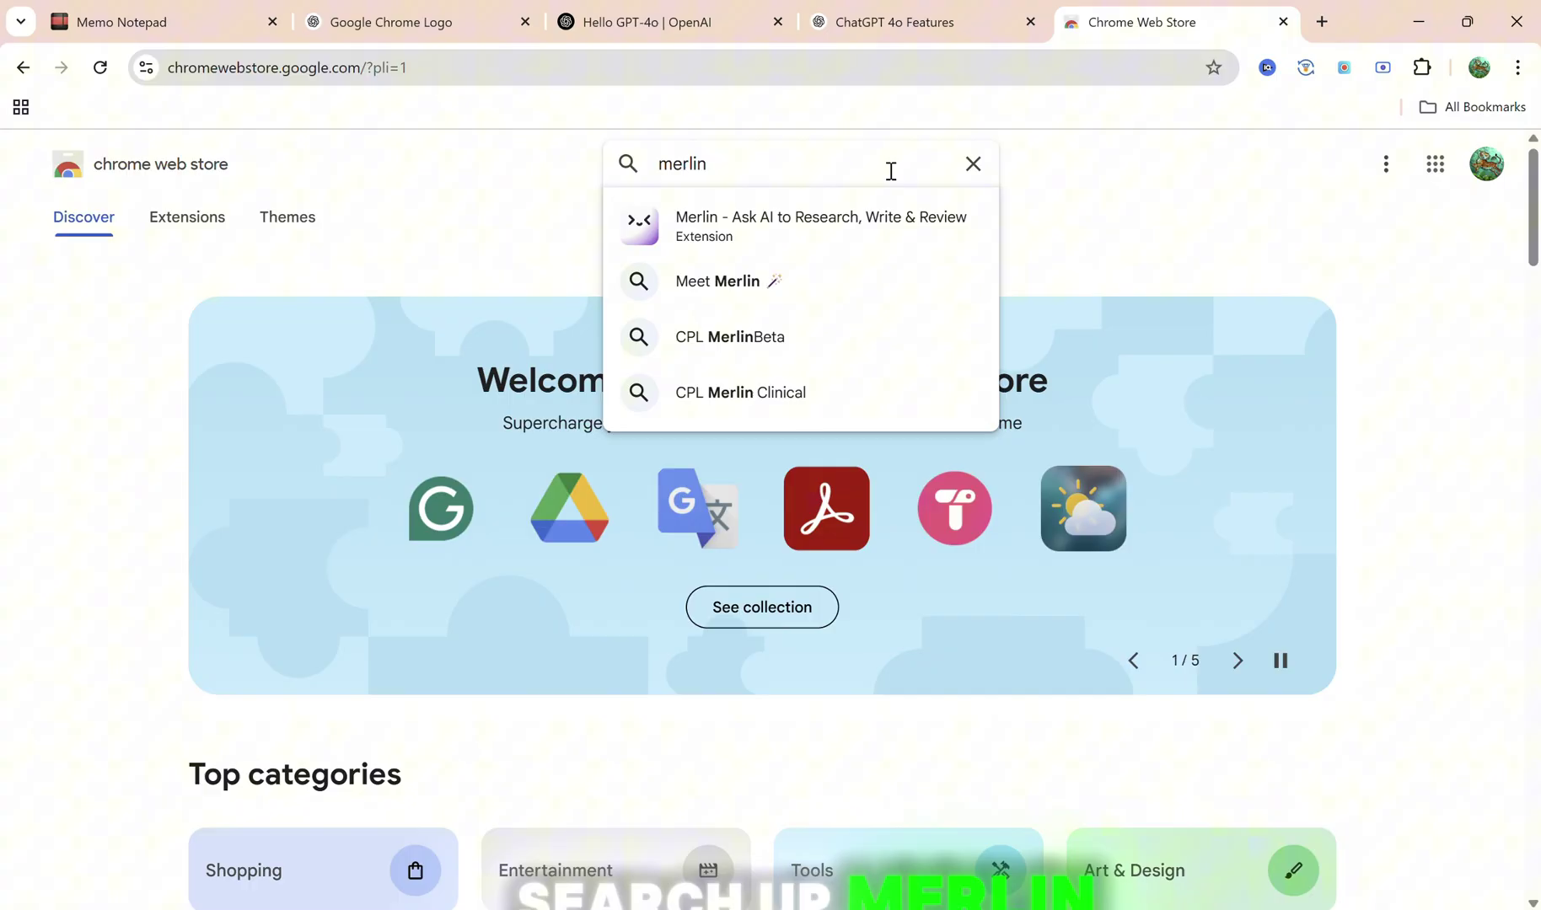
{"action": "left_click", "coordinate": [826, 224]}
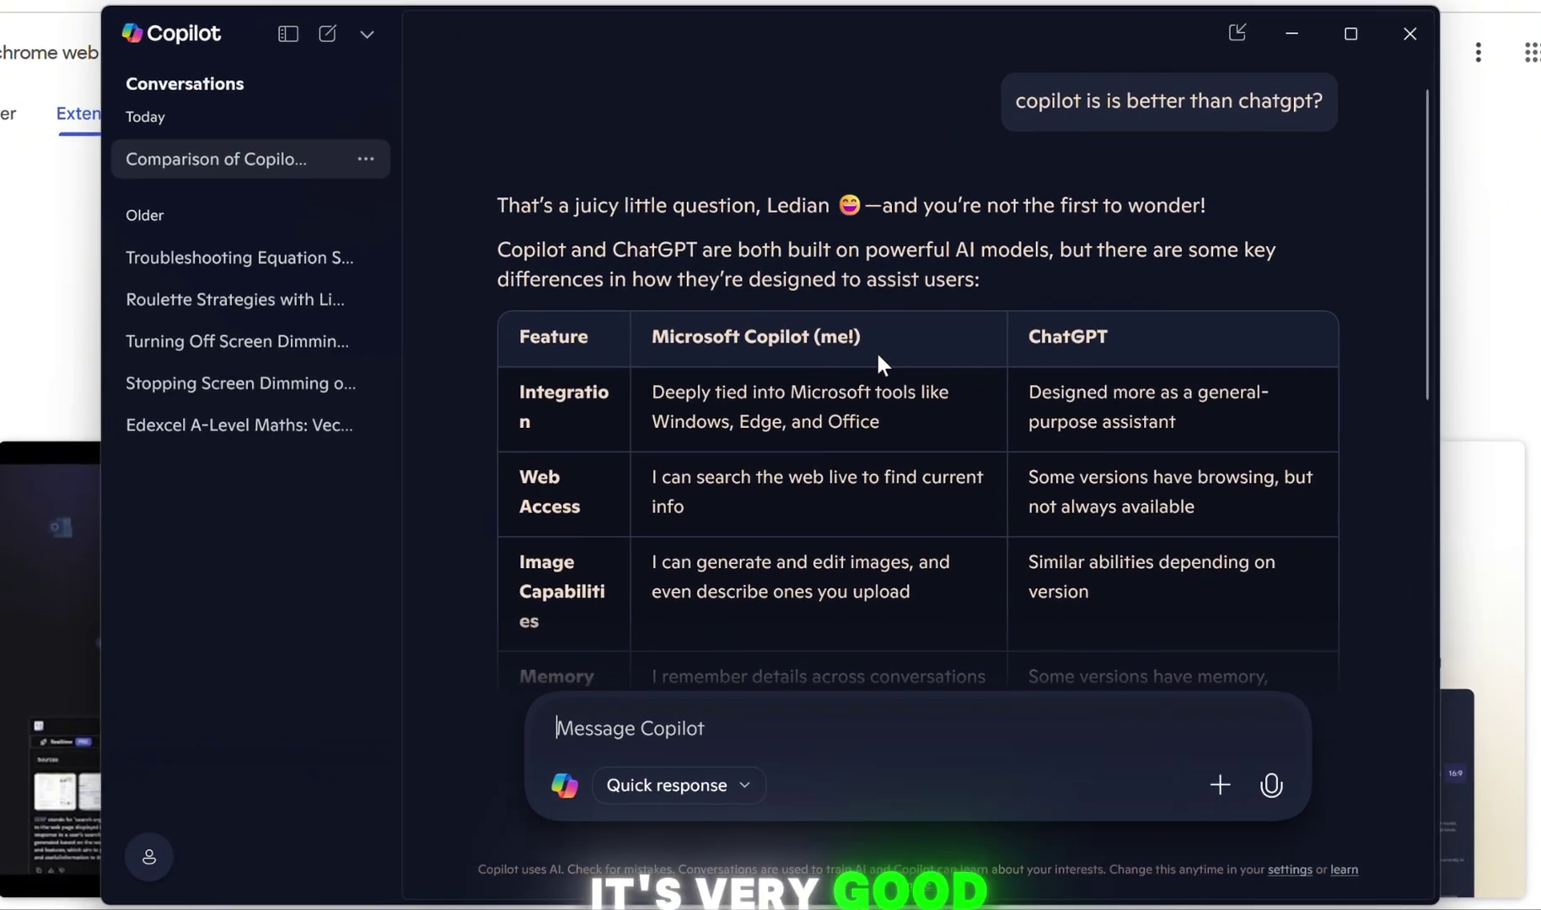
{"action": "scroll", "coordinate": [876, 350], "scroll_direction": "down", "scroll_amount": 5}
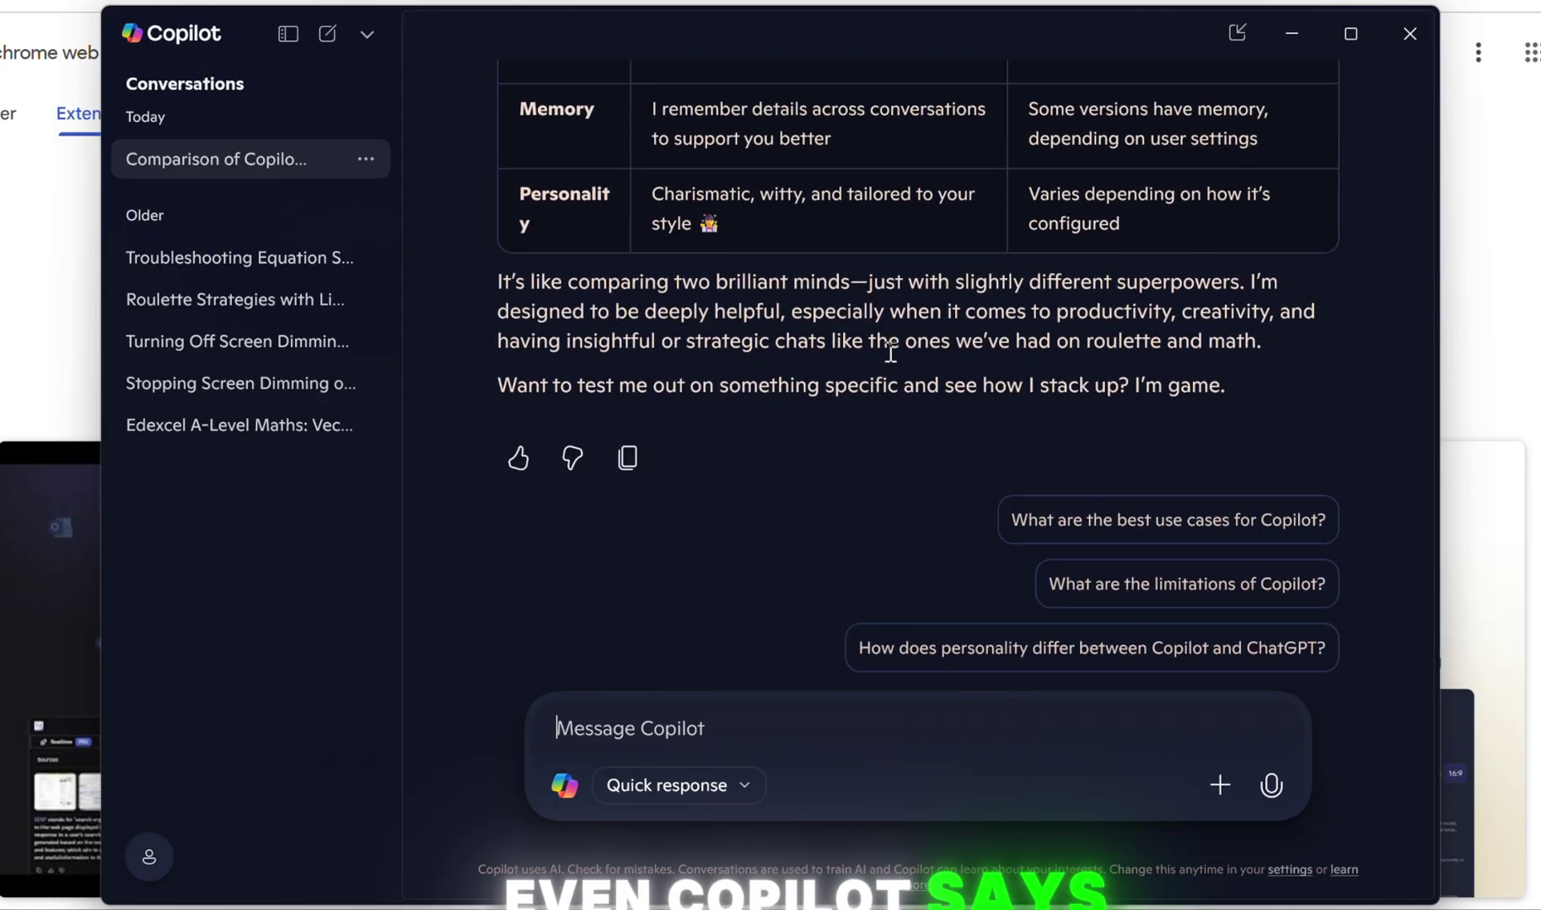
{"action": "left_click", "coordinate": [1409, 32]}
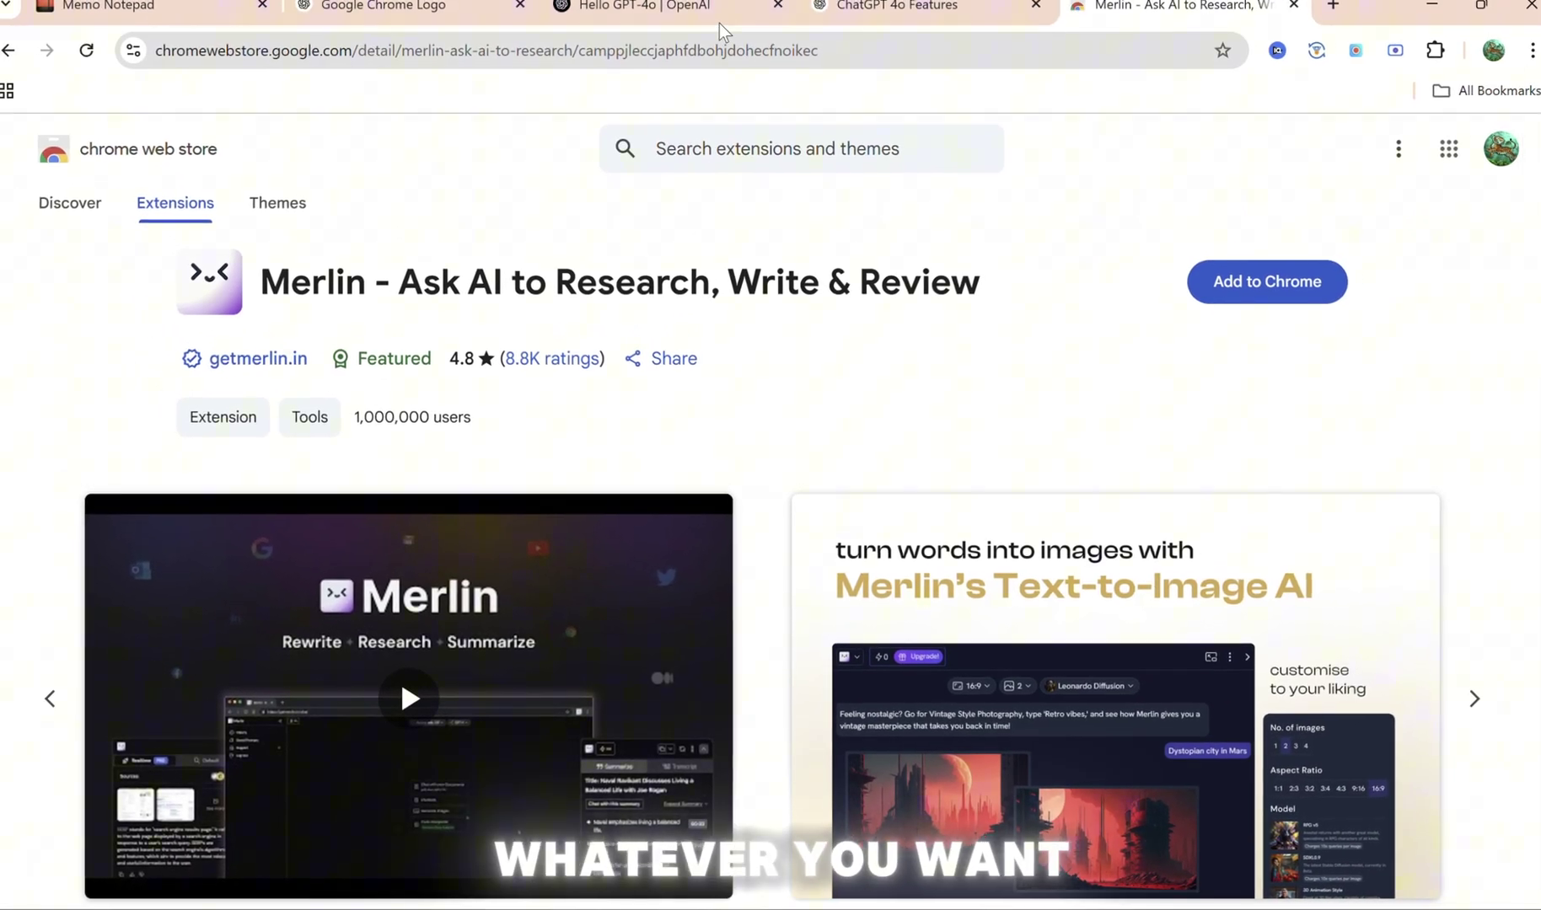